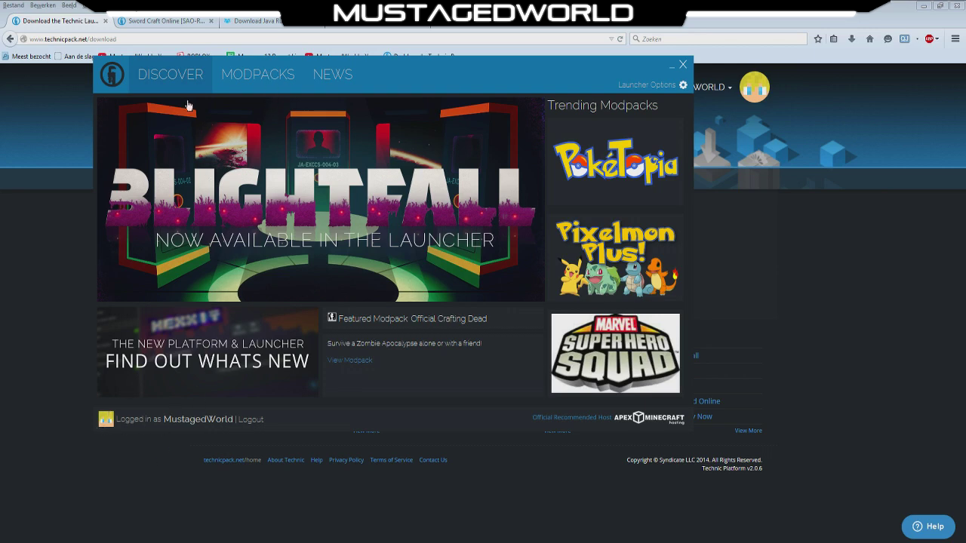
Show the launcher's modpack list and select the platform URL on the Sword Craft Online [SAO-RPG] page of the Technic site.
{"action": "left_click", "coordinate": [247, 77]}
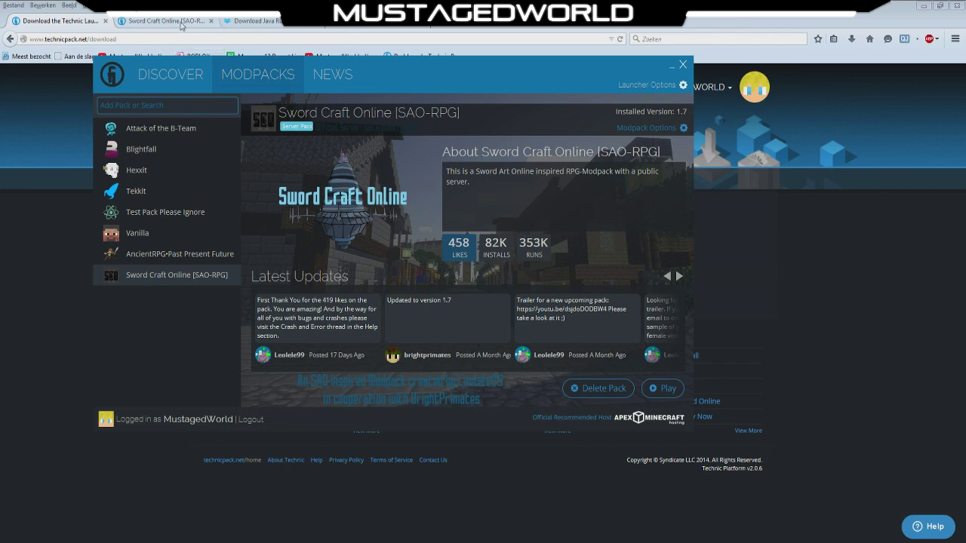
{"action": "left_click", "coordinate": [181, 24]}
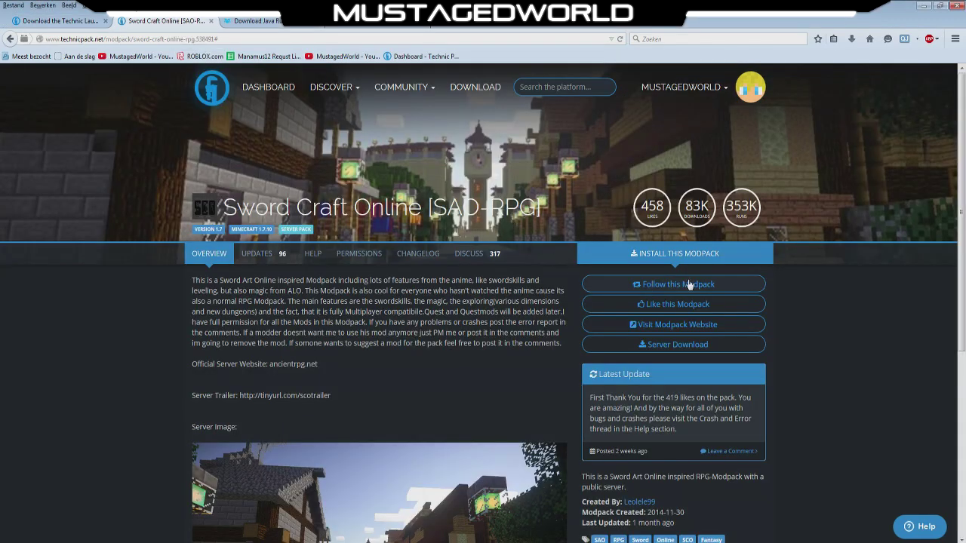
{"action": "left_click", "coordinate": [677, 255]}
{"action": "left_click_drag", "start_coordinate": [595, 290], "coordinate": [808, 291]}
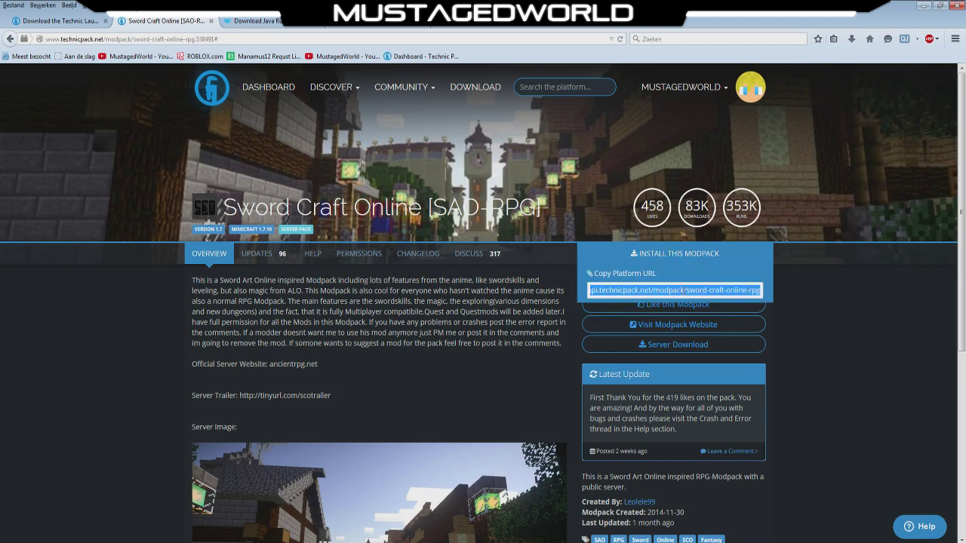
Switch to the Technic Launcher and look up the Sword Craft Online modpack by its platform URL ending in sword-craft-online-rpg.
{"action": "key", "text": "alt+Tab"}
{"action": "left_click", "coordinate": [146, 104]}
{"action": "type", "text": "http://www.technicpack.net/modpack/sword-craft-online-rpg.538491"}
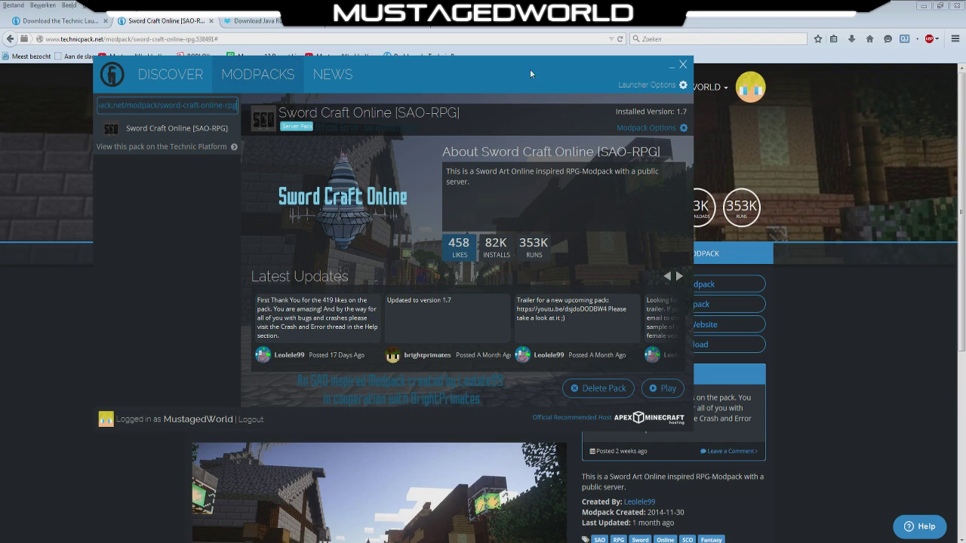
{"action": "left_click", "coordinate": [668, 389]}
View the FileHippo download page for Java Runtime Environment 8.0 build 60 (64-bit) and the Technic Launcher's options.
{"action": "left_click", "coordinate": [671, 67]}
{"action": "left_click", "coordinate": [253, 21]}
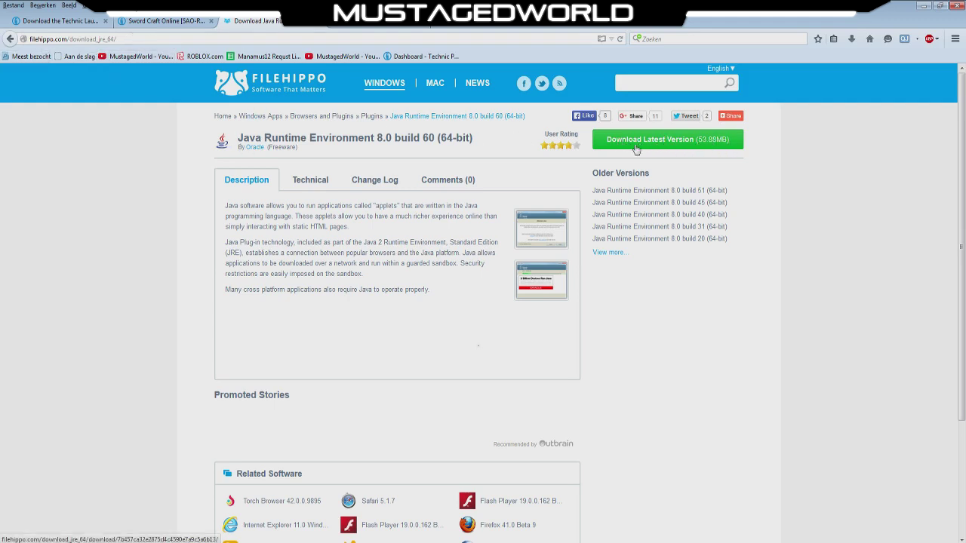
{"action": "left_click_drag", "start_coordinate": [437, 138], "coordinate": [305, 138]}
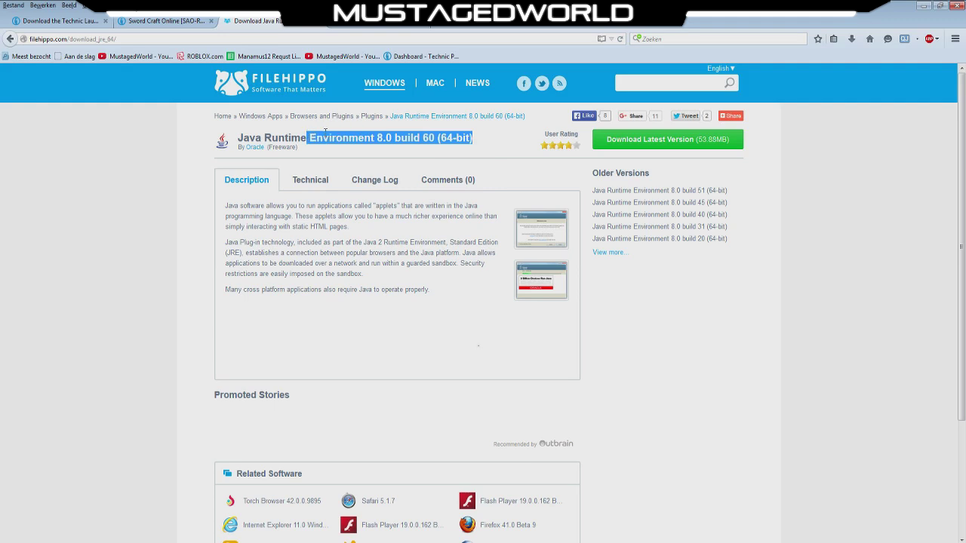
{"action": "left_click", "coordinate": [305, 138]}
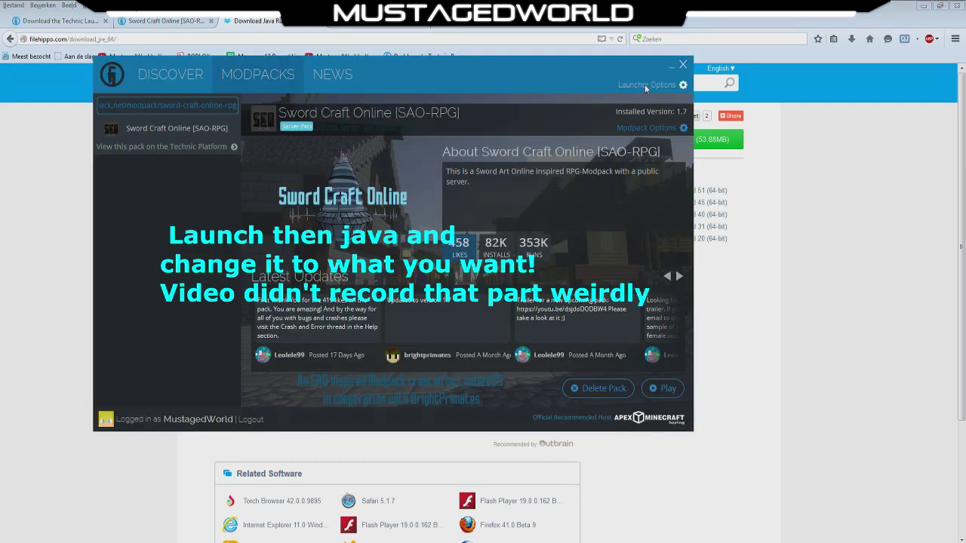
{"action": "left_click", "coordinate": [645, 86]}
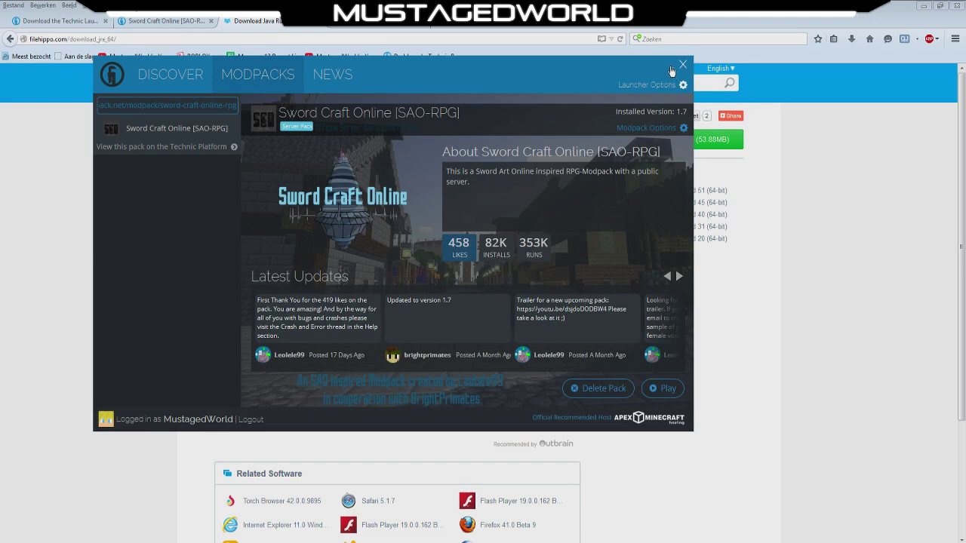
{"action": "left_click", "coordinate": [671, 68]}
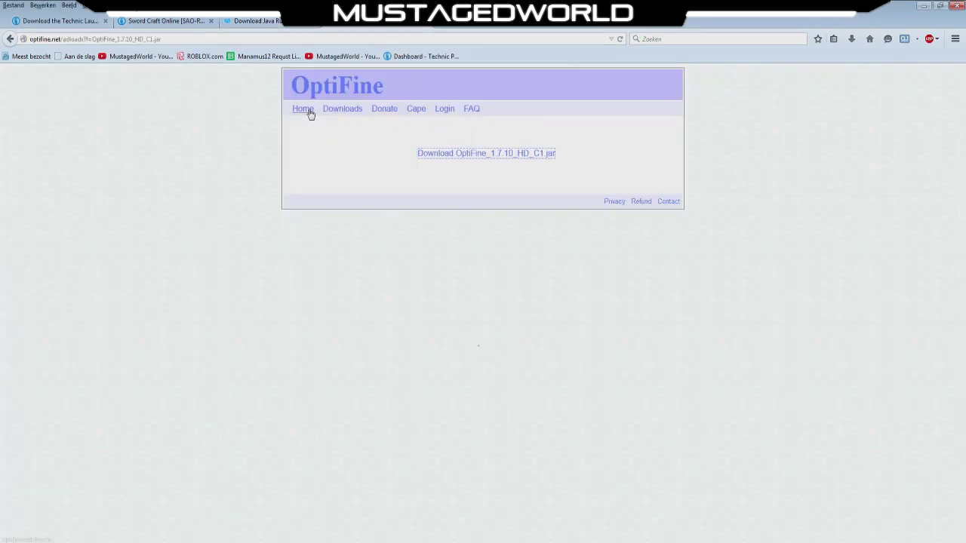
Open the OptiFine site's downloads list at the Minecraft 1.7.10 section.
{"action": "left_click", "coordinate": [310, 111]}
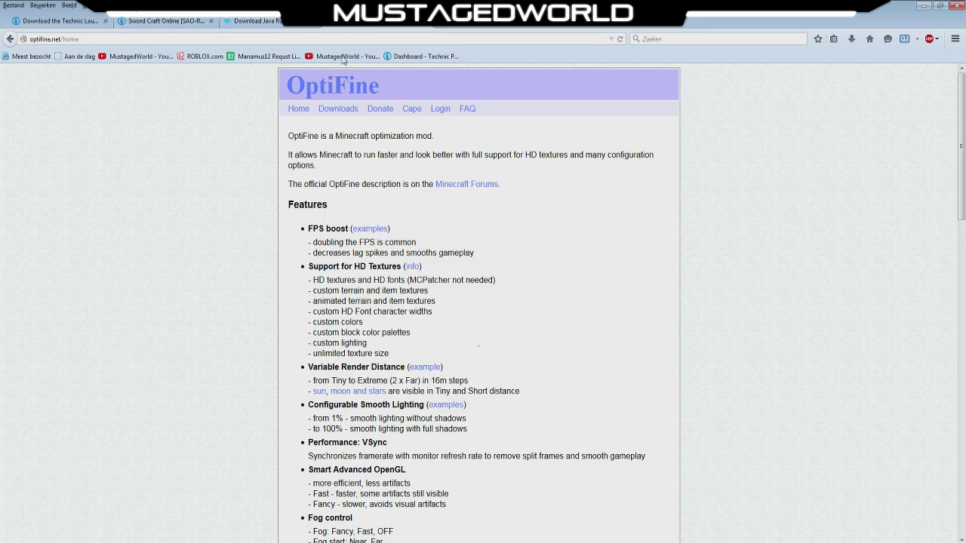
{"action": "left_click", "coordinate": [338, 109]}
{"action": "scroll", "coordinate": [348, 164], "scroll_direction": "down", "scroll_amount": 13}
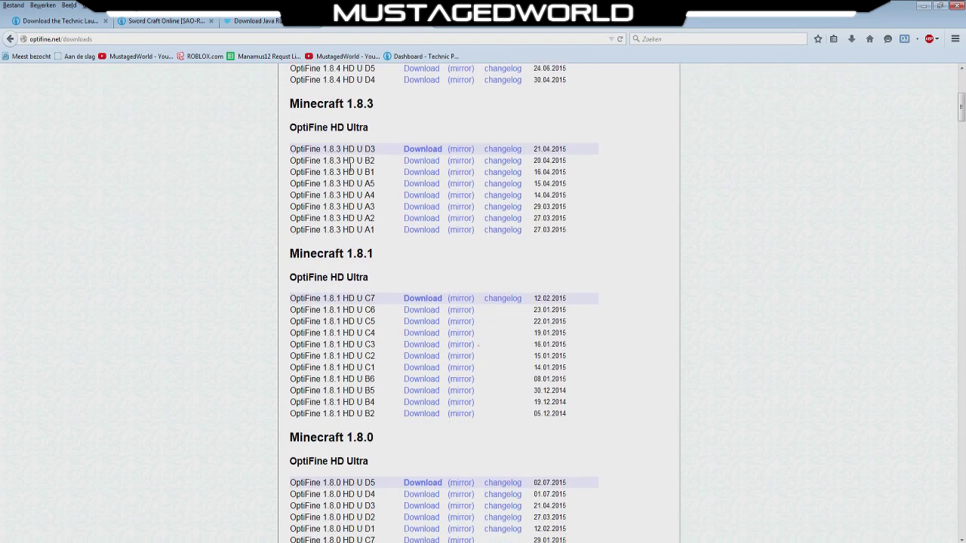
{"action": "scroll", "coordinate": [355, 168], "scroll_direction": "up", "scroll_amount": 2}
{"action": "scroll", "coordinate": [351, 167], "scroll_direction": "down", "scroll_amount": 3}
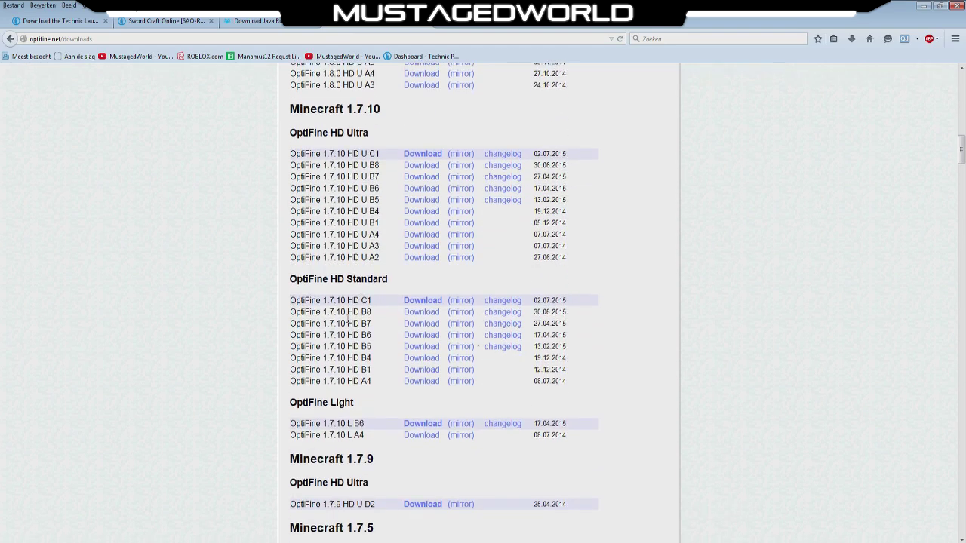
Examine the OptiFine 1.7.10 HD C1 entry under HD Standard and the HD U C1 entry under HD Ultra.
{"action": "left_click_drag", "start_coordinate": [291, 292], "coordinate": [365, 287]}
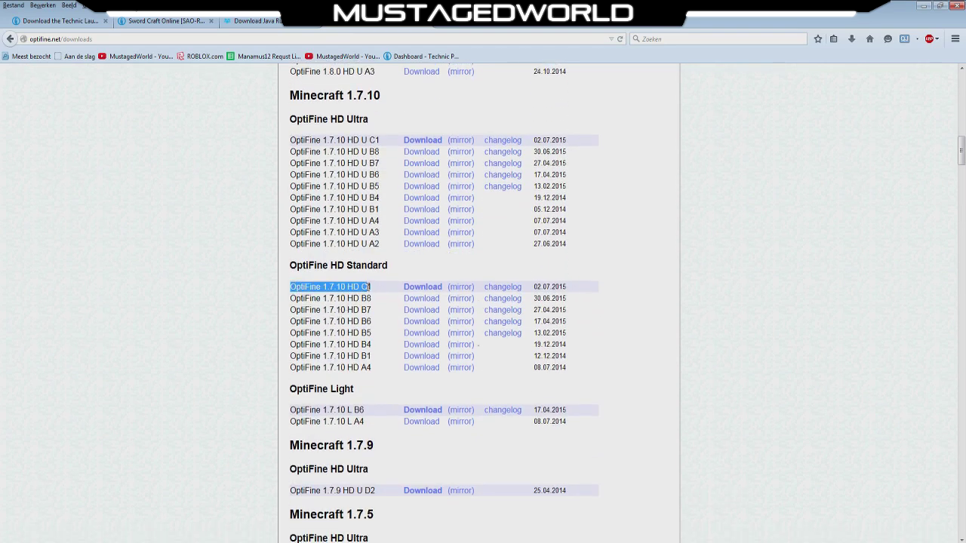
{"action": "left_click", "coordinate": [291, 289]}
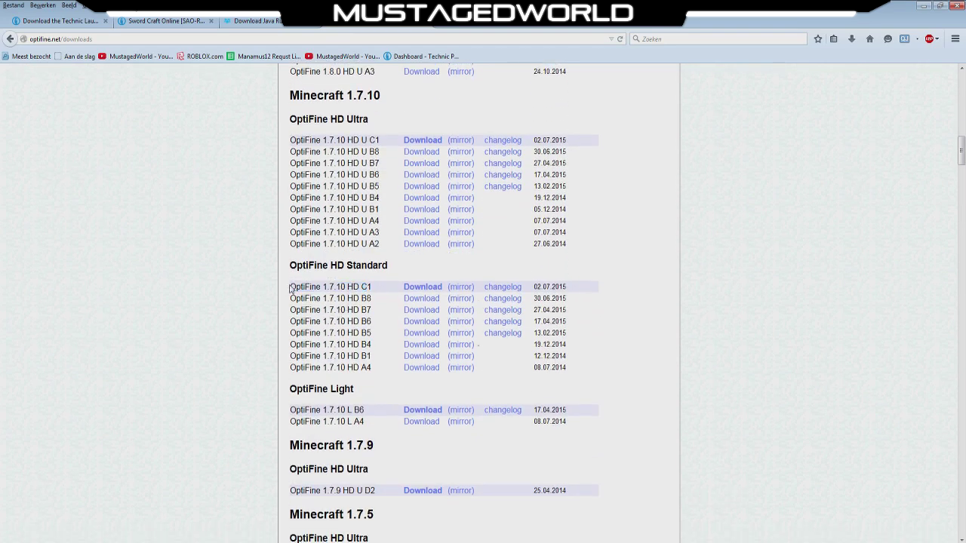
{"action": "left_click_drag", "start_coordinate": [293, 296], "coordinate": [373, 289]}
{"action": "left_click", "coordinate": [287, 289]}
{"action": "left_click_drag", "start_coordinate": [287, 289], "coordinate": [344, 289]}
{"action": "left_click", "coordinate": [341, 289]}
{"action": "left_click", "coordinate": [332, 138]}
{"action": "left_click_drag", "start_coordinate": [303, 139], "coordinate": [350, 141]}
{"action": "left_click", "coordinate": [349, 144]}
{"action": "left_click_drag", "start_coordinate": [323, 287], "coordinate": [360, 288]}
{"action": "left_click", "coordinate": [358, 288]}
{"action": "left_click_drag", "start_coordinate": [296, 288], "coordinate": [468, 285]}
{"action": "left_click", "coordinate": [468, 285]}
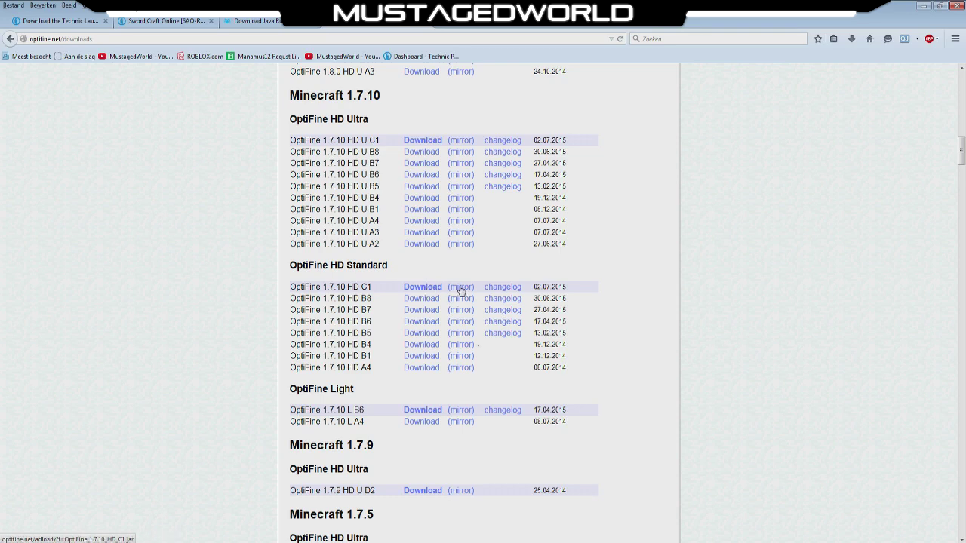
Download OptiFine_1.7.10_HD_C1.jar from its mirror and save the file.
{"action": "left_click", "coordinate": [460, 292]}
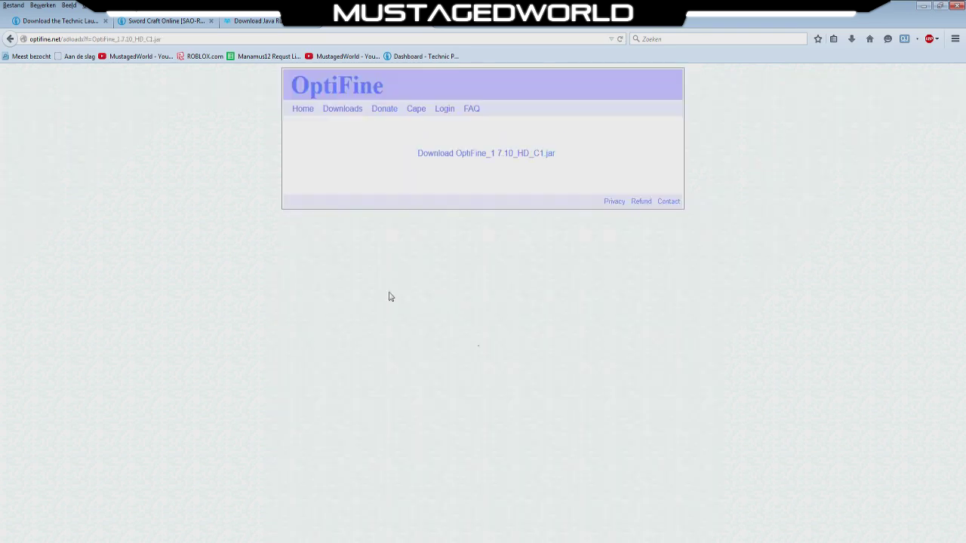
{"action": "left_click", "coordinate": [483, 156]}
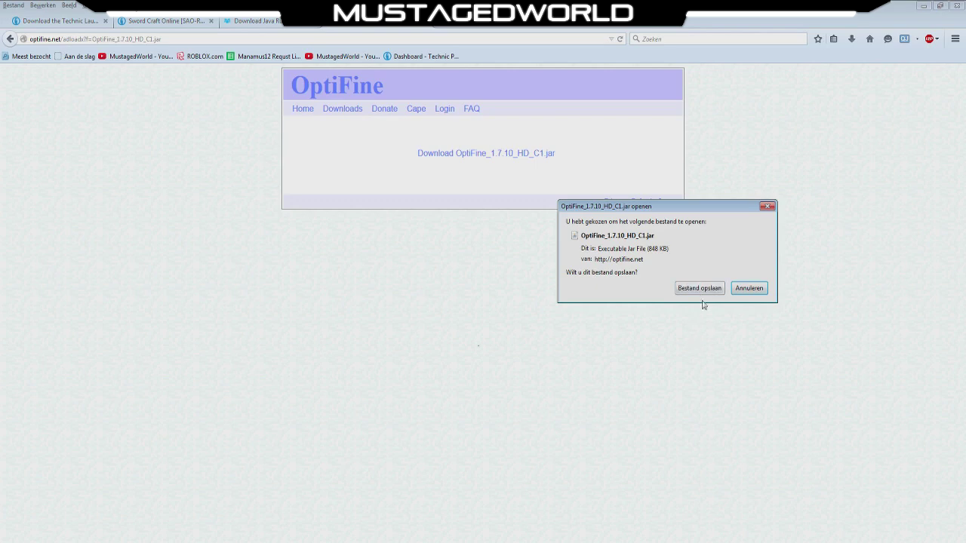
{"action": "left_click", "coordinate": [699, 289]}
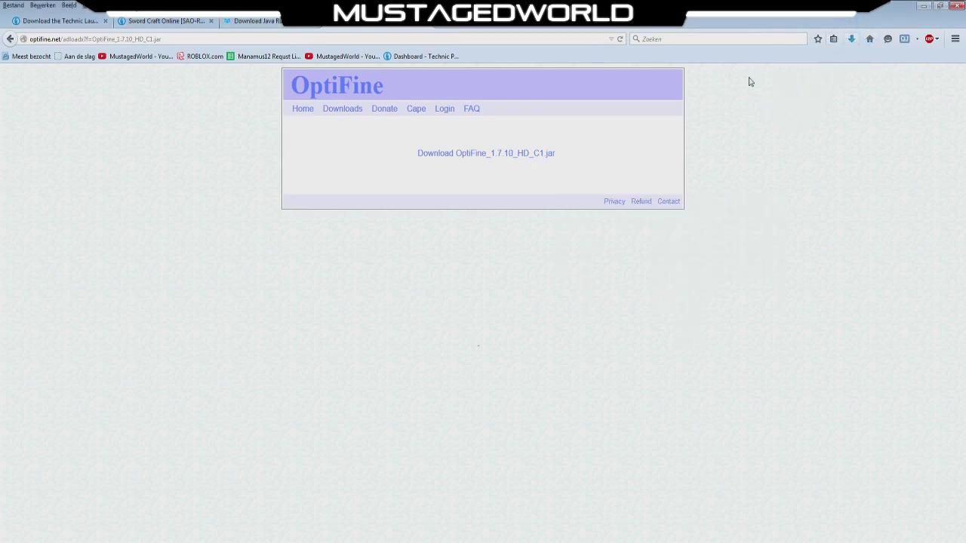
Move the OptiFine 1.7.10 HD C1 file from the Downloads folder to the desktop and minimise the folder window.
{"action": "left_click", "coordinate": [924, 6]}
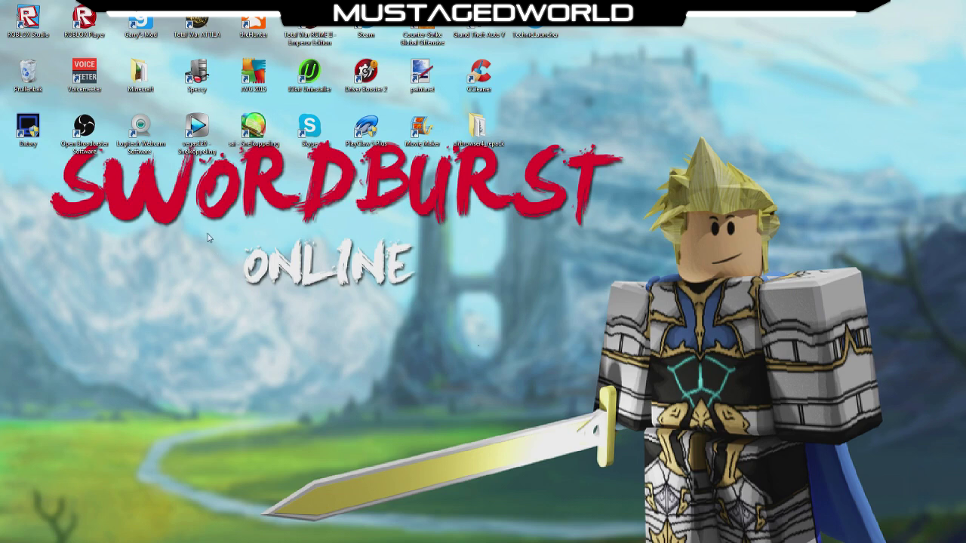
{"action": "key", "text": "super+e"}
{"action": "left_click", "coordinate": [119, 150]}
{"action": "left_click_drag", "start_coordinate": [194, 151], "coordinate": [538, 80]}
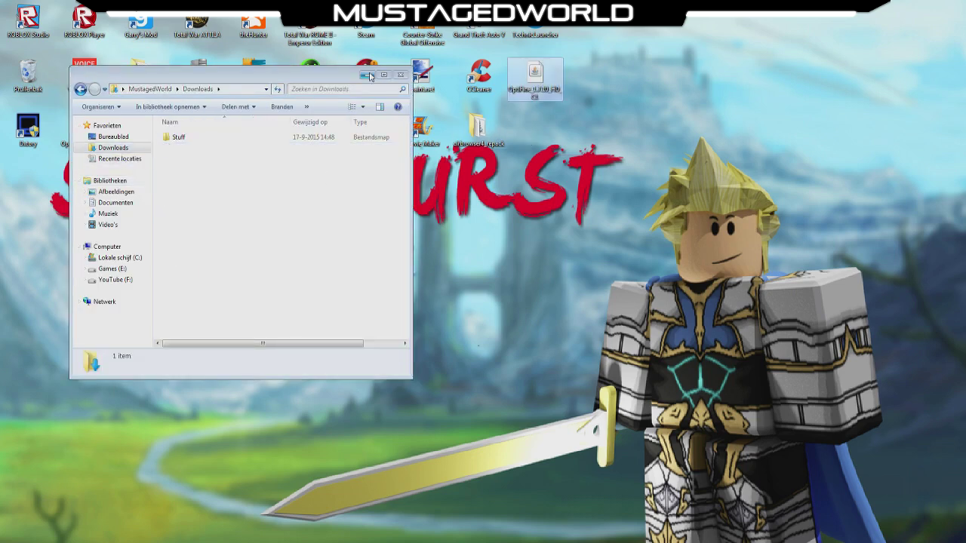
{"action": "left_click", "coordinate": [370, 77]}
Go to %appdata% and open the mods folder of sword-craft-online-rpg inside .technic\modpacks.
{"action": "key", "text": "super"}
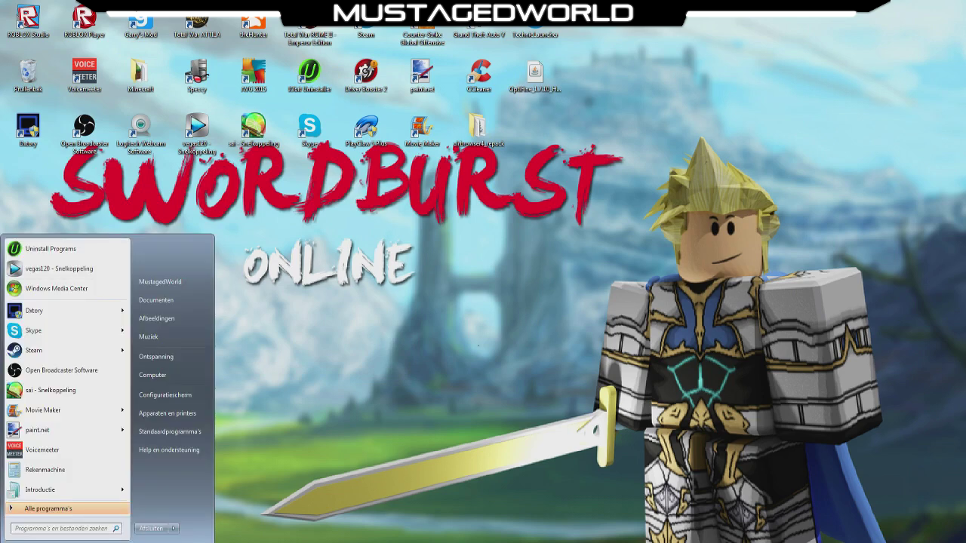
{"action": "type", "text": "%"}
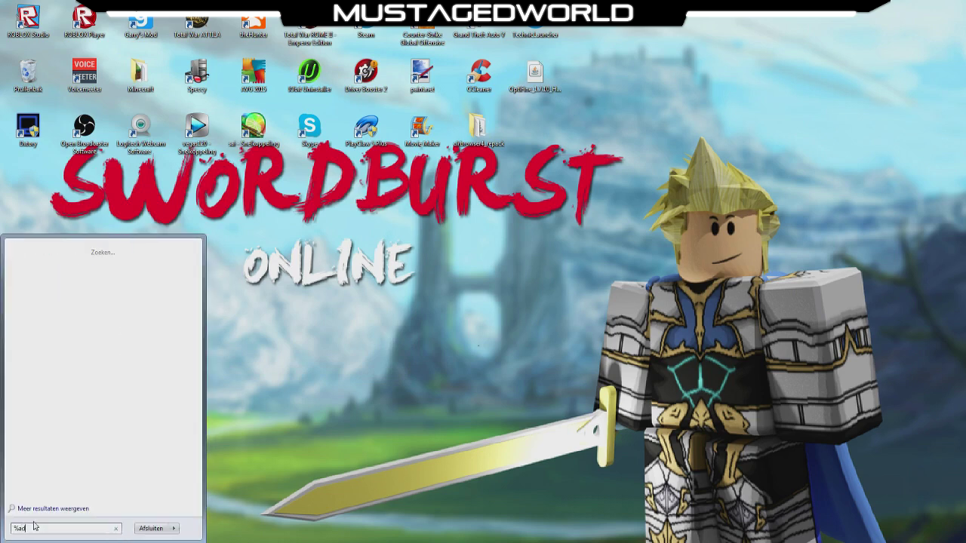
{"action": "type", "text": "appdata%"}
{"action": "key", "text": "Return"}
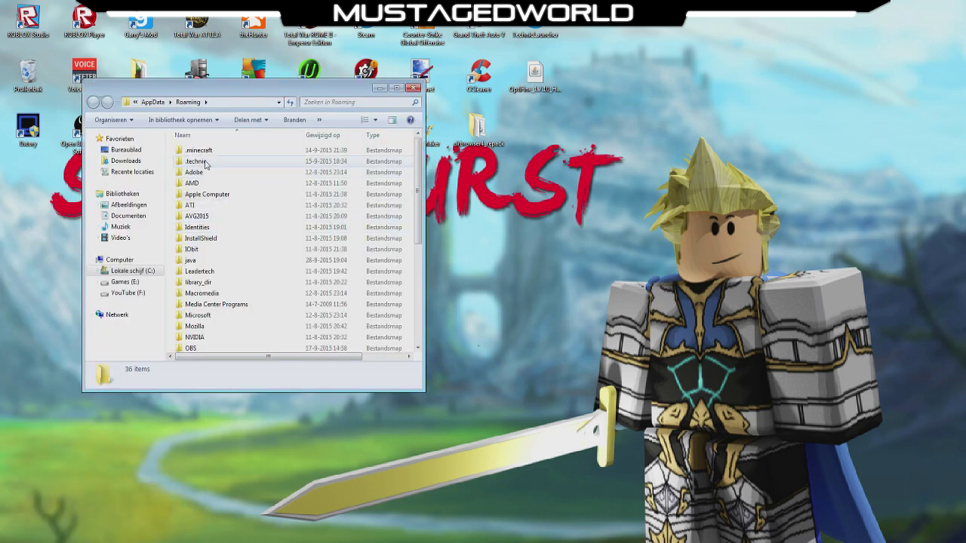
{"action": "double_click", "coordinate": [215, 165]}
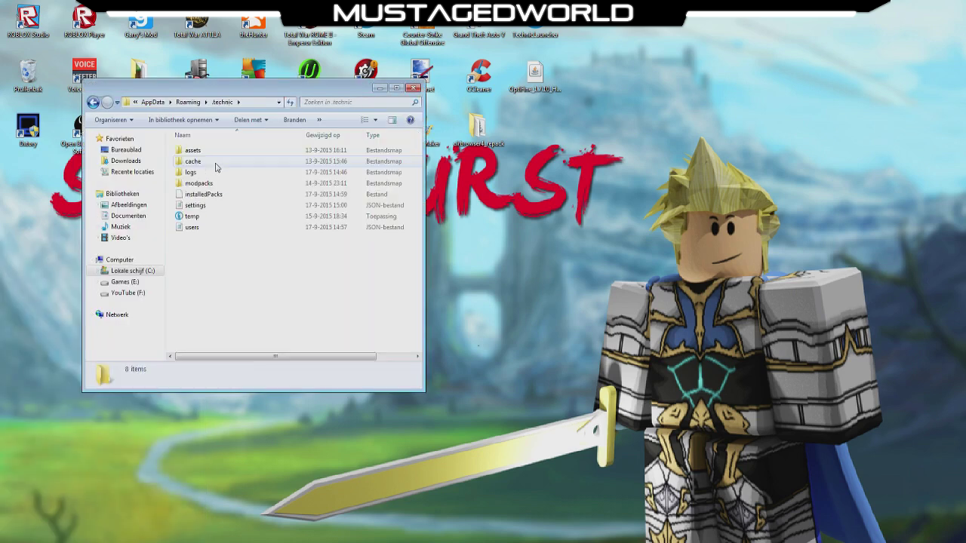
{"action": "double_click", "coordinate": [214, 185]}
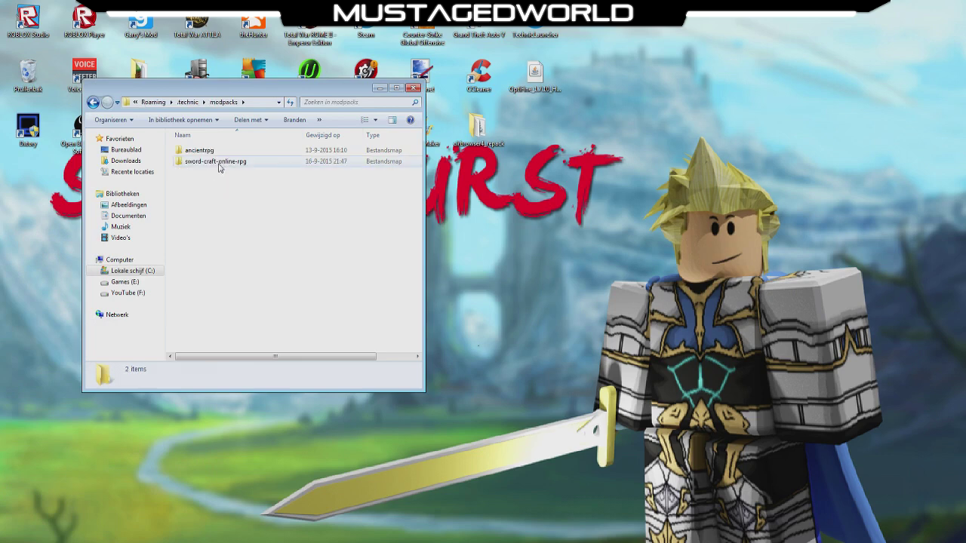
{"action": "double_click", "coordinate": [219, 163]}
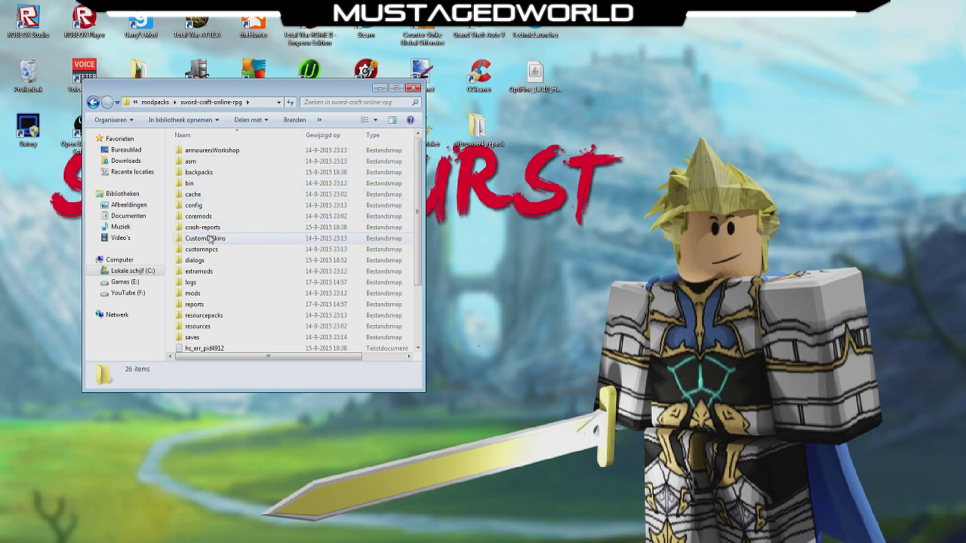
{"action": "double_click", "coordinate": [202, 294]}
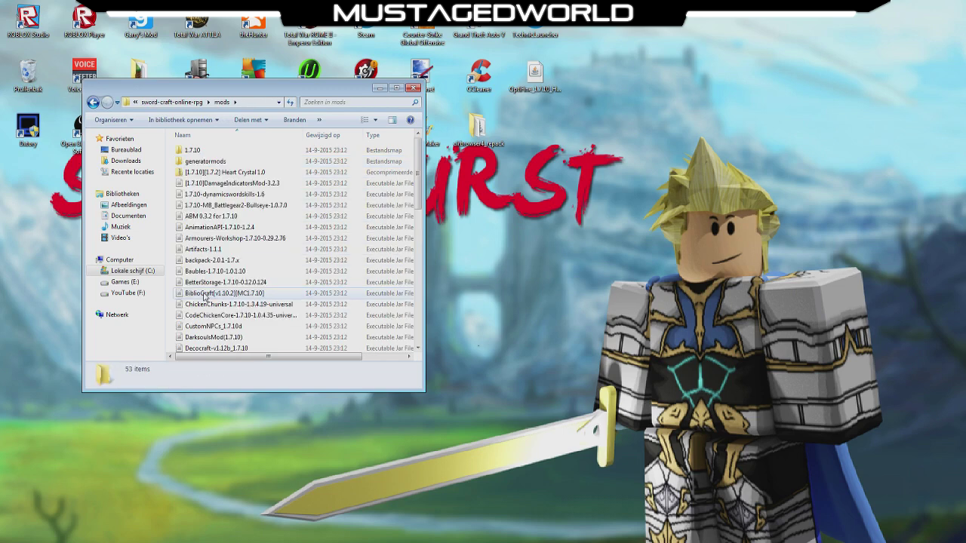
Delete the OptiFine_1.7.10_HD_C1 file from the desktop, confirming its move to the recycle bin.
{"action": "left_click", "coordinate": [536, 75]}
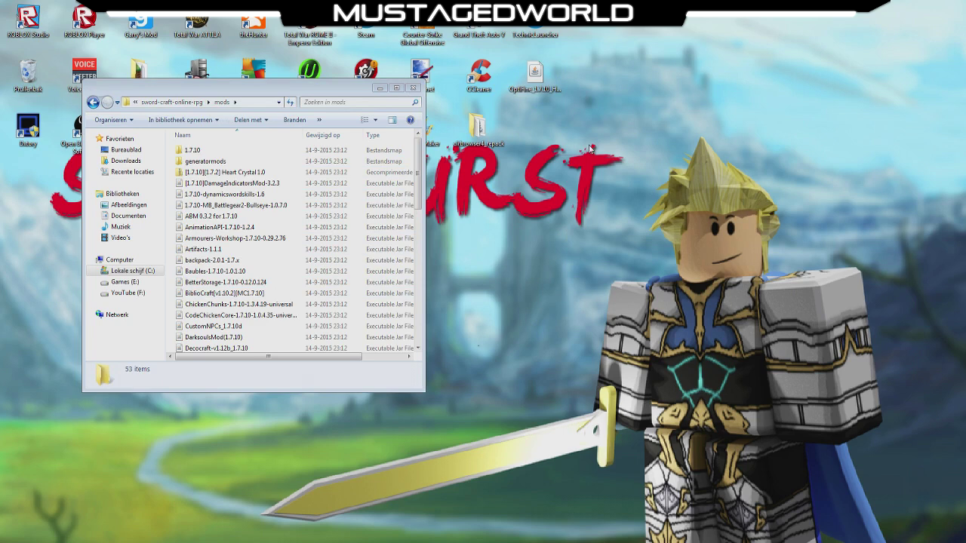
{"action": "left_click", "coordinate": [420, 115]}
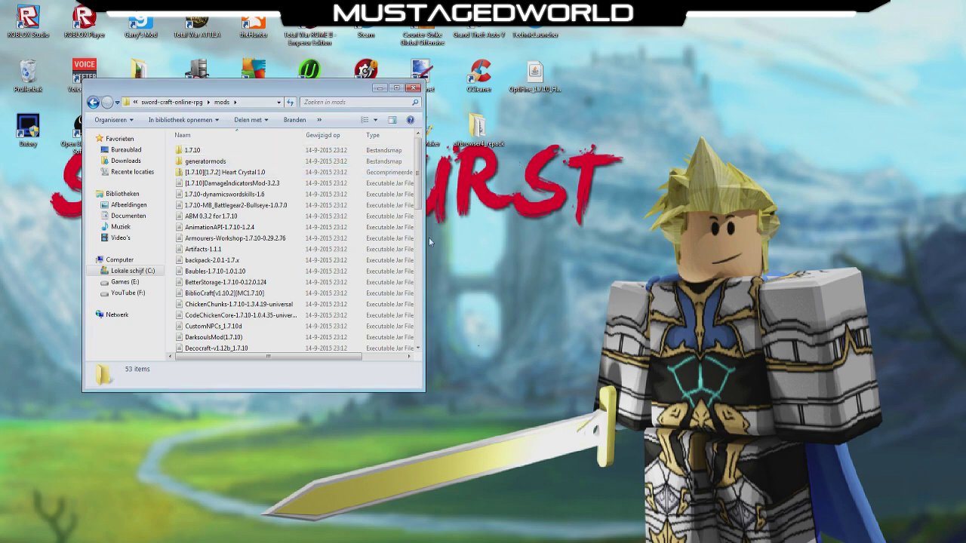
{"action": "left_click_drag", "start_coordinate": [535, 76], "coordinate": [556, 235]}
{"action": "key", "text": "Delete"}
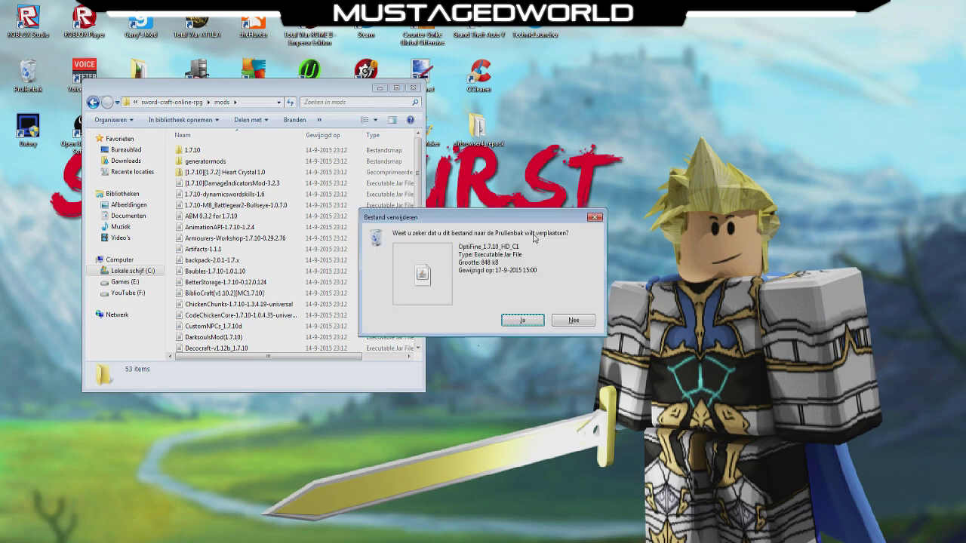
{"action": "left_click", "coordinate": [526, 321]}
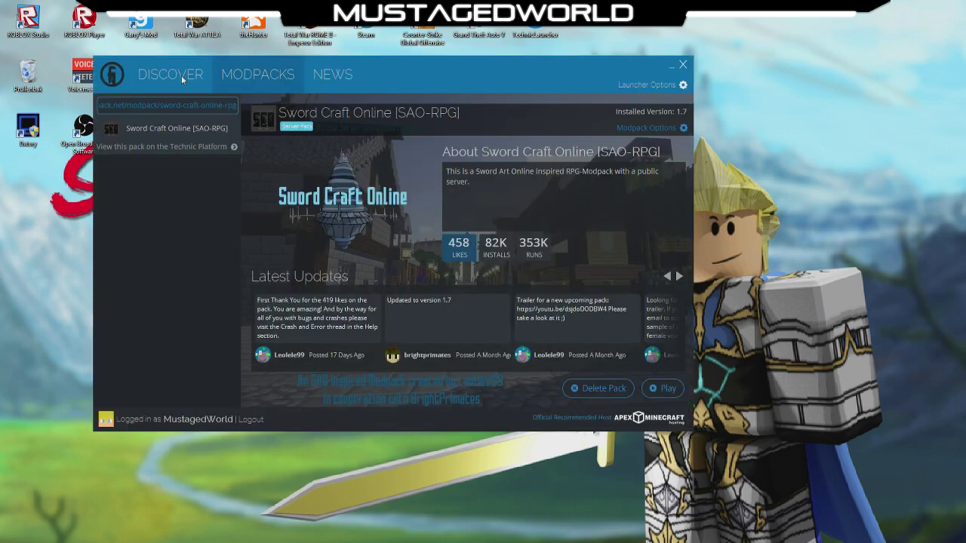
Launch the Sword Craft Online [SAO-RPG] modpack from the Technic Launcher's modpack list.
{"action": "left_click", "coordinate": [182, 83]}
{"action": "left_click", "coordinate": [249, 80]}
{"action": "left_click", "coordinate": [658, 391]}
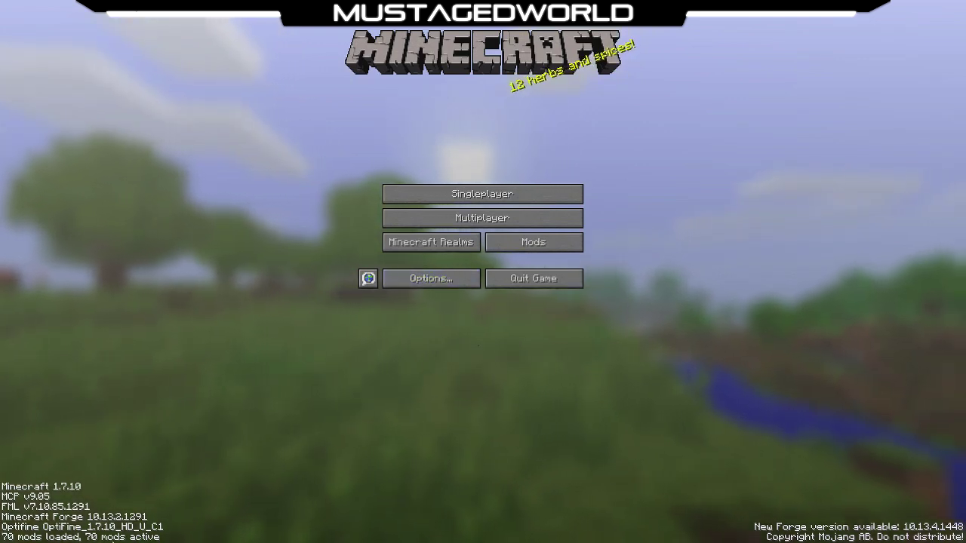
Open the performance settings within Minecraft's video settings.
{"action": "left_click", "coordinate": [388, 276]}
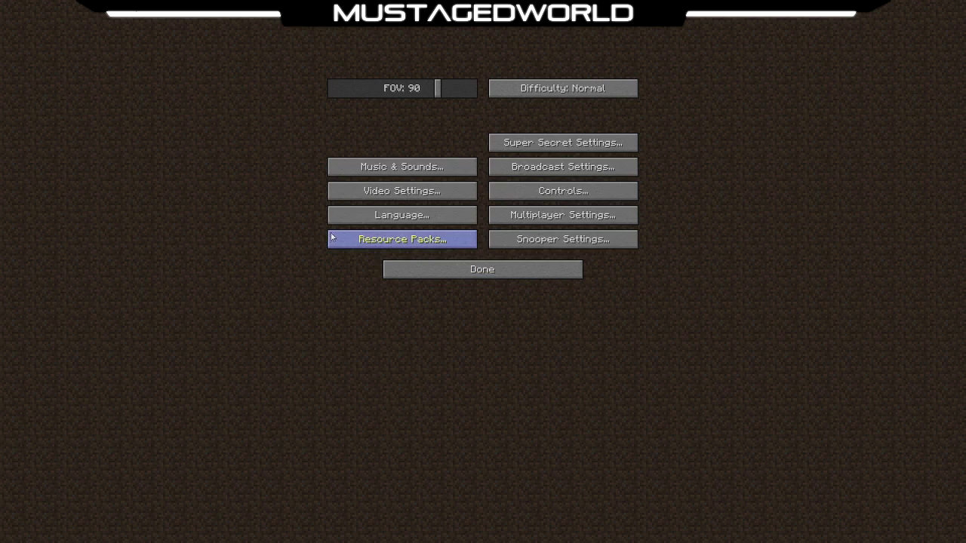
{"action": "left_click", "coordinate": [410, 193]}
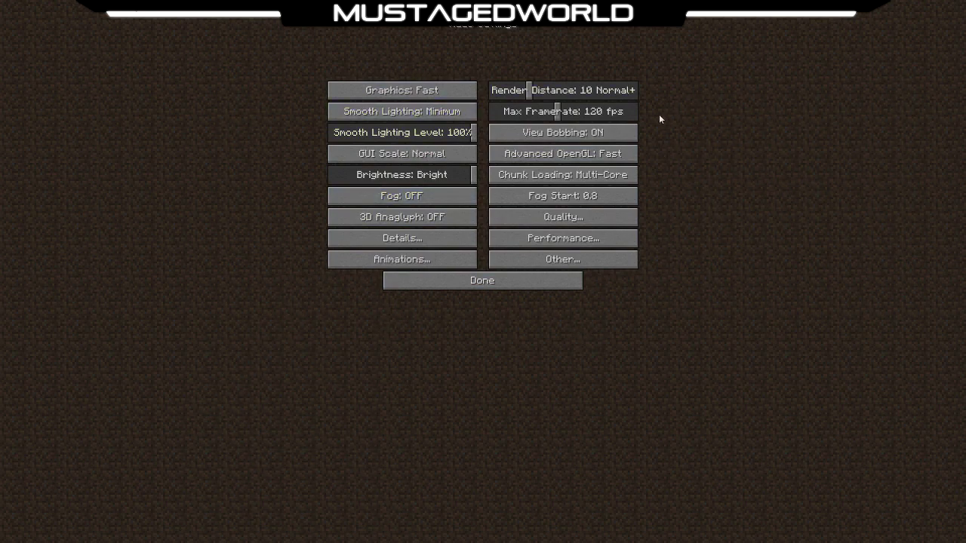
{"action": "left_click", "coordinate": [548, 238]}
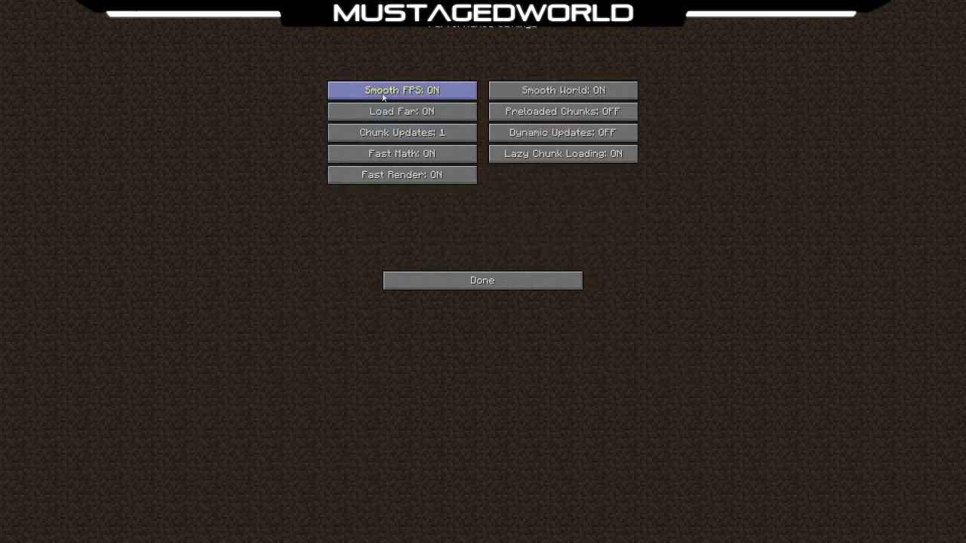
Examine the performance, quality, details and other settings within the video settings, including Smooth FPS and Chunk Updates.
{"action": "mouse_move", "coordinate": [434, 95]}
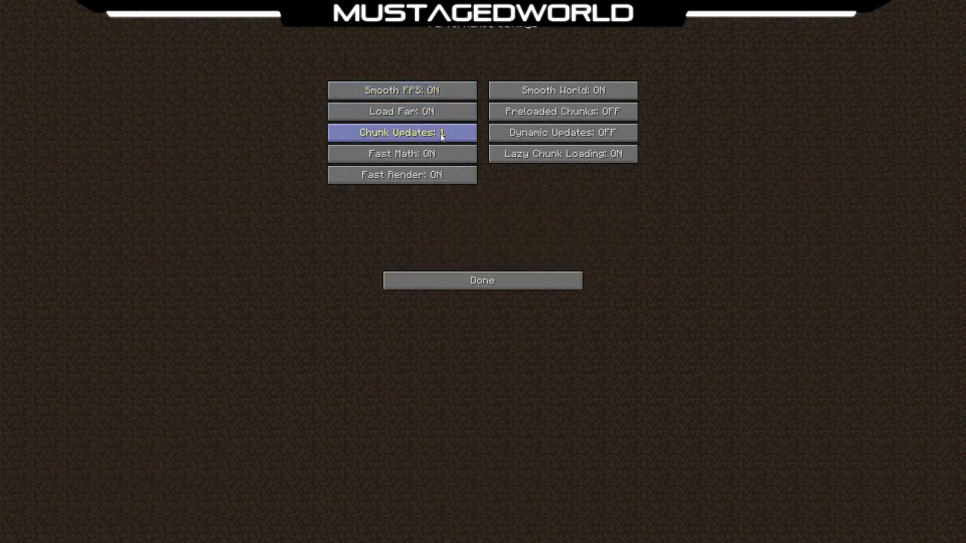
{"action": "mouse_move", "coordinate": [442, 137]}
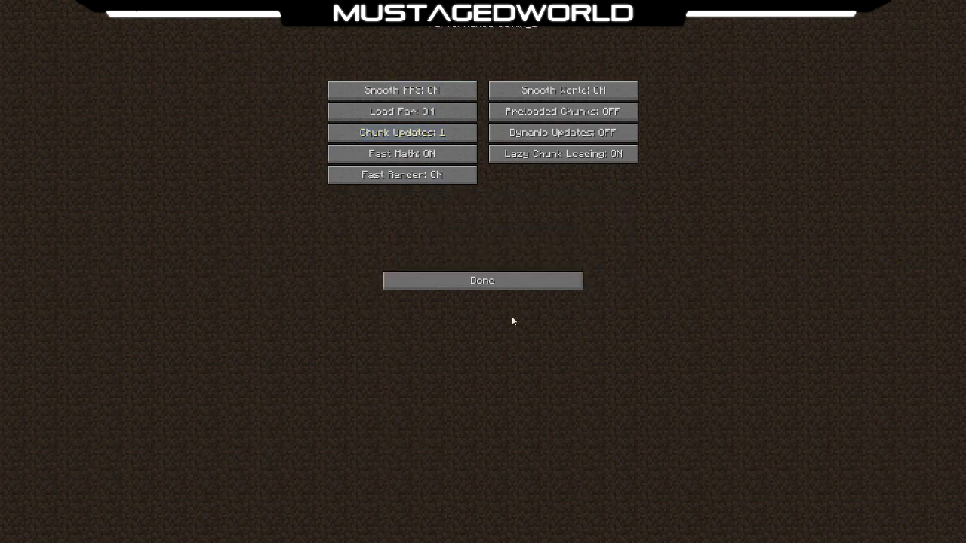
{"action": "left_click", "coordinate": [503, 280]}
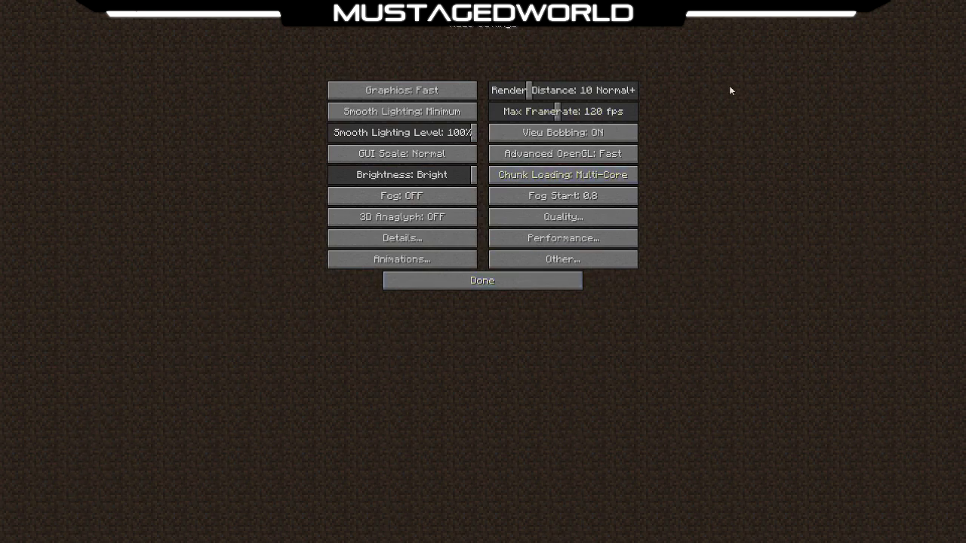
{"action": "left_click", "coordinate": [563, 216]}
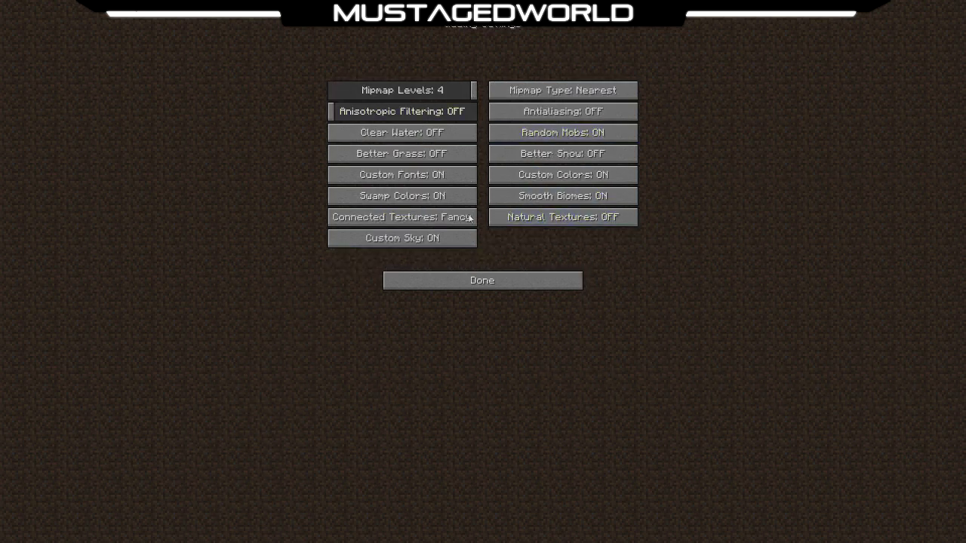
{"action": "left_click", "coordinate": [535, 285]}
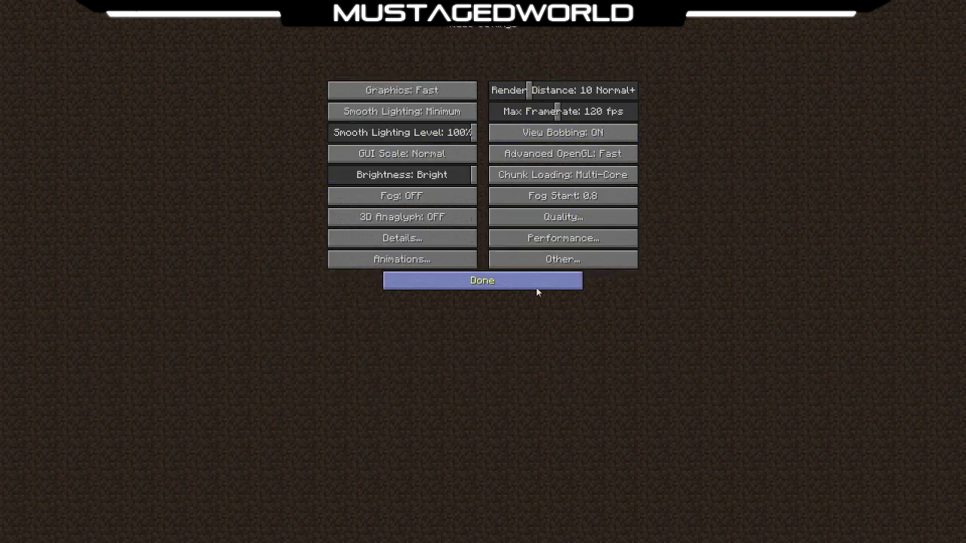
{"action": "left_click", "coordinate": [576, 239]}
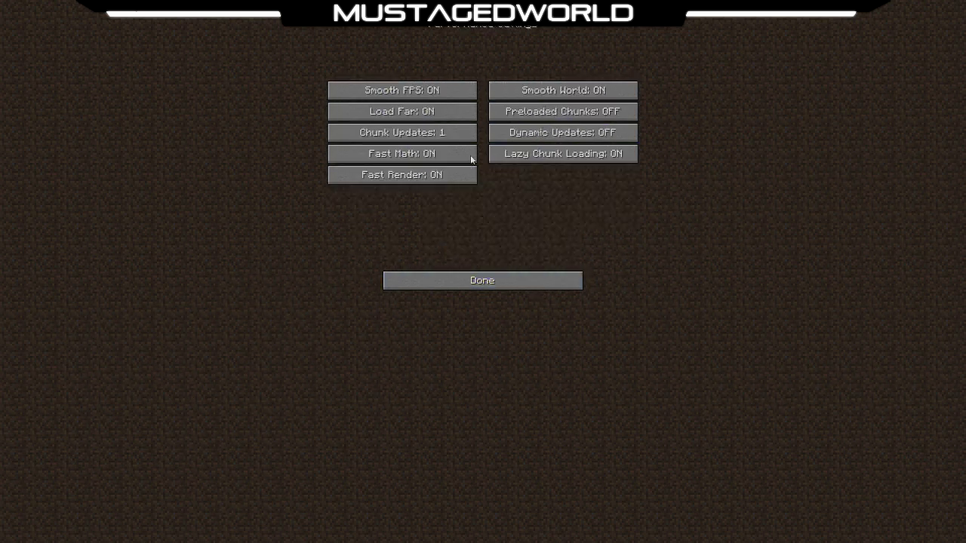
{"action": "left_click", "coordinate": [520, 283]}
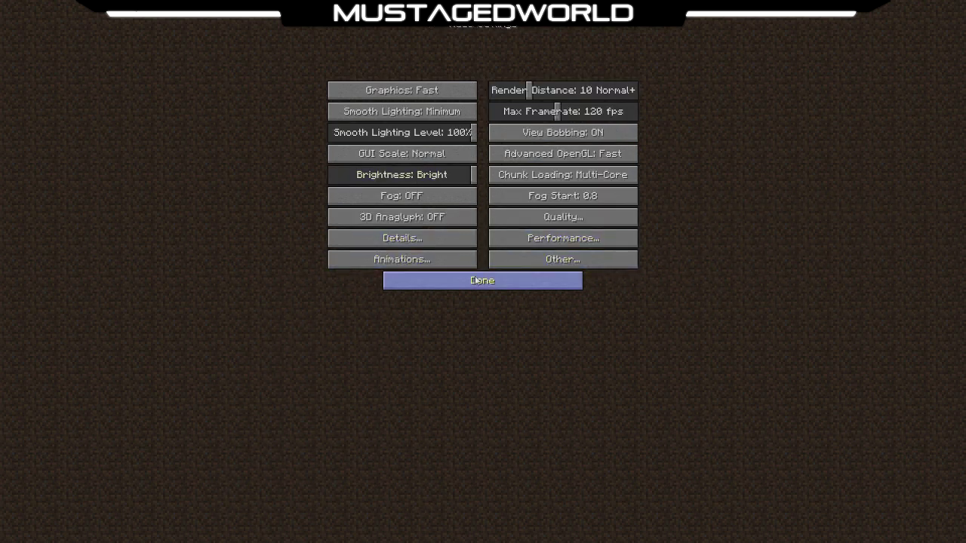
{"action": "left_click", "coordinate": [437, 240]}
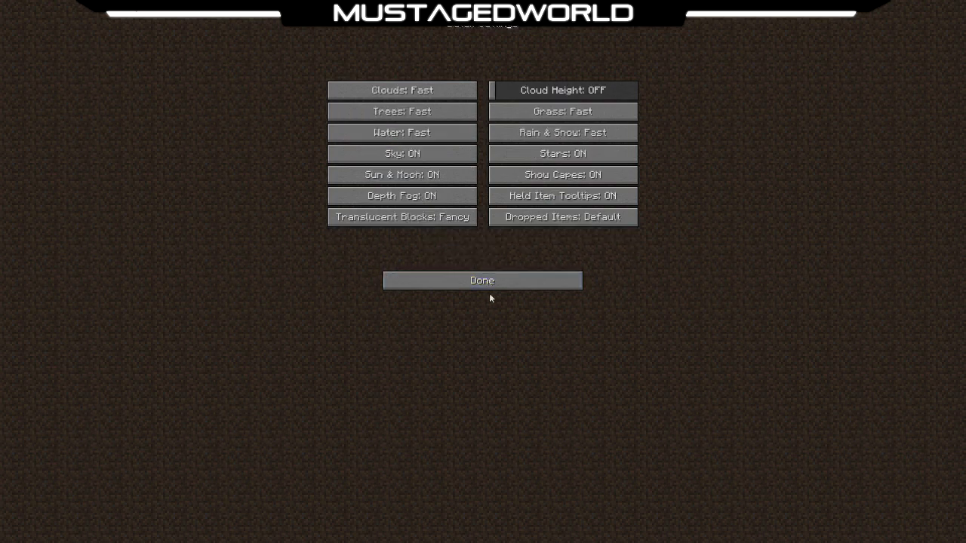
{"action": "left_click", "coordinate": [497, 287]}
{"action": "left_click", "coordinate": [533, 260]}
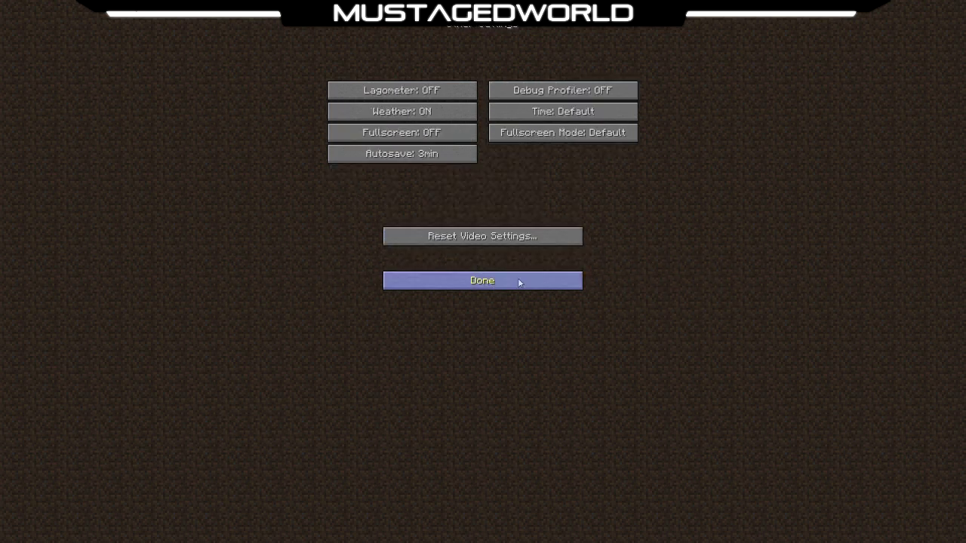
{"action": "left_click", "coordinate": [518, 282]}
Leave the video settings and options, and select the Sword Art Online Modded Server in the multiplayer server list.
{"action": "left_click", "coordinate": [509, 281]}
{"action": "left_click", "coordinate": [476, 269]}
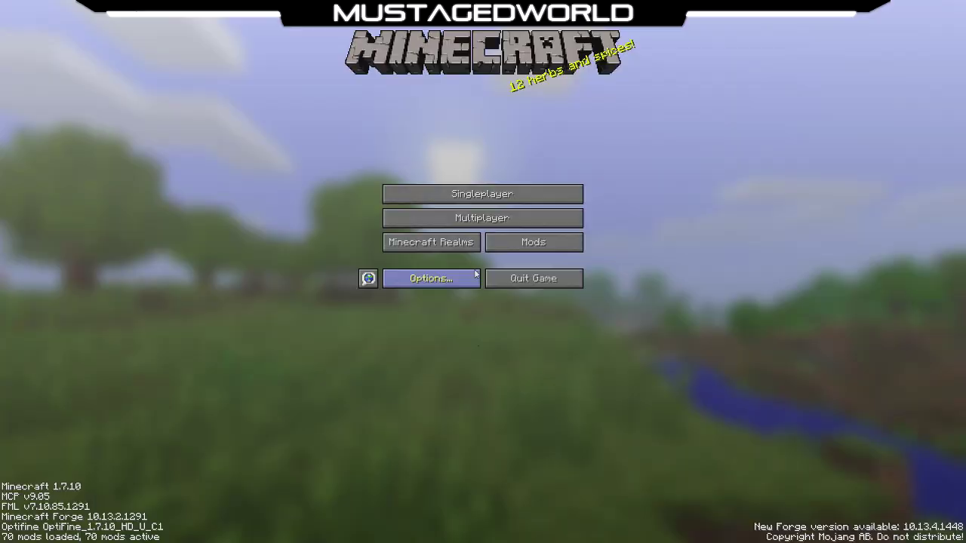
{"action": "left_click", "coordinate": [446, 219]}
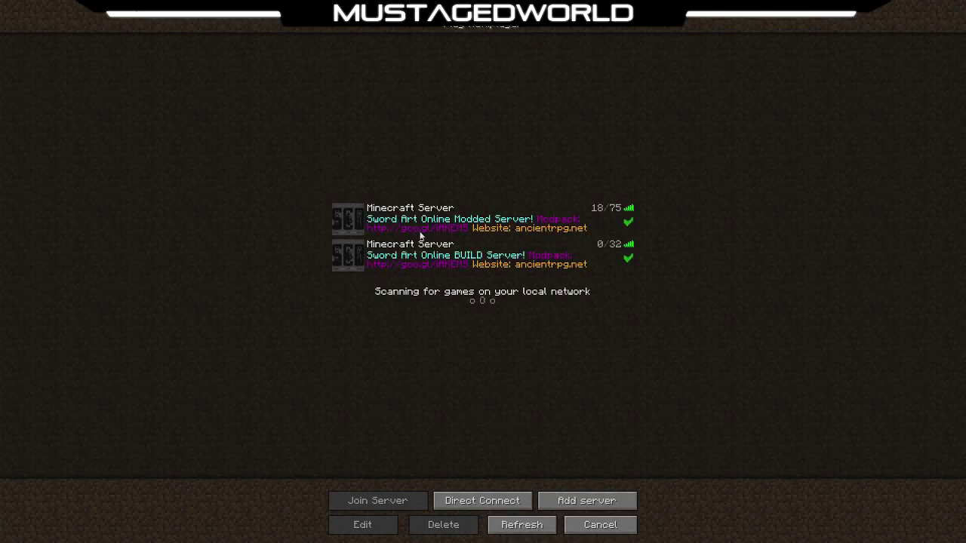
{"action": "left_click", "coordinate": [419, 230]}
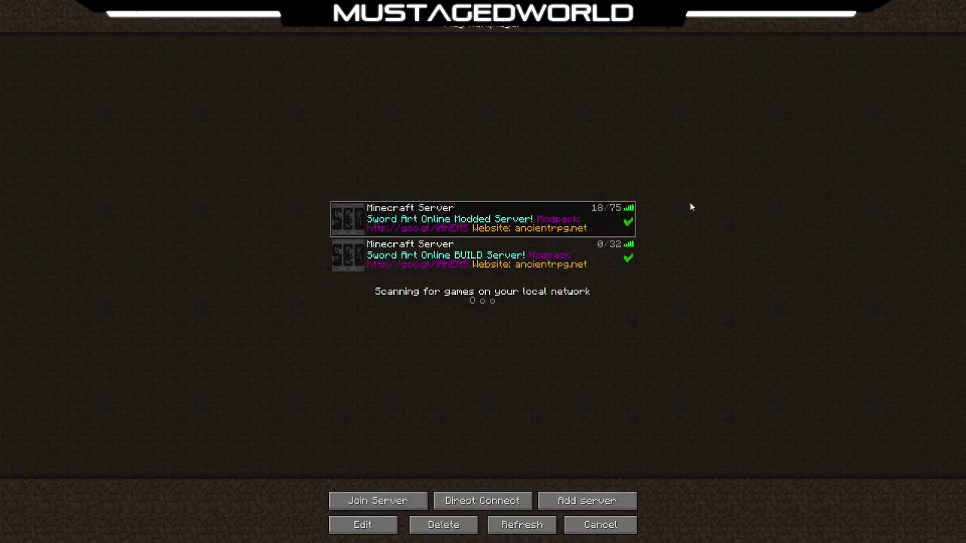